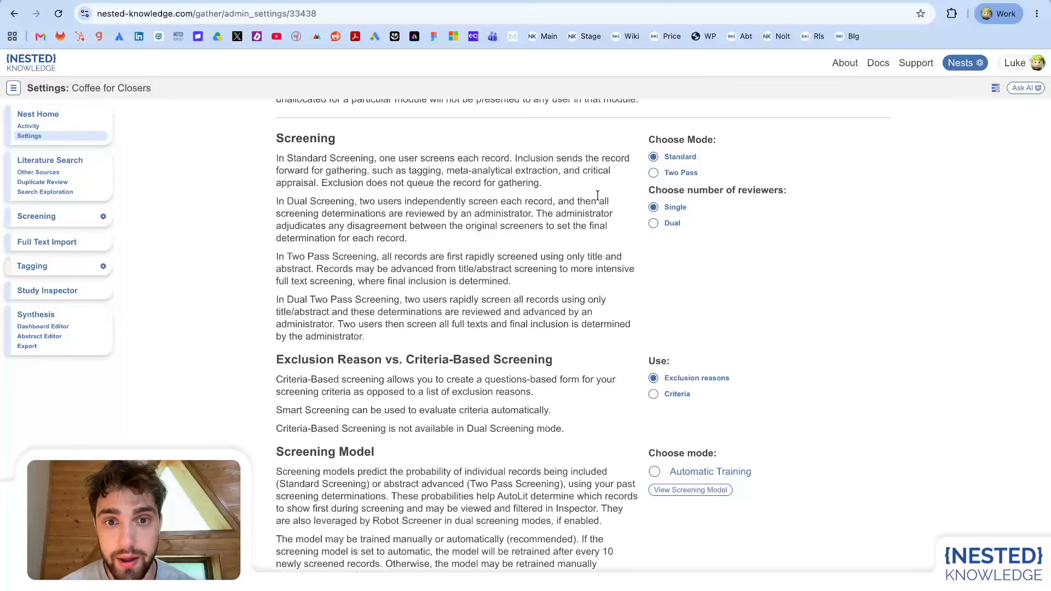
- Try the Two Pass screening mode and return to Standard mode, confirming both changes
click(655, 175)
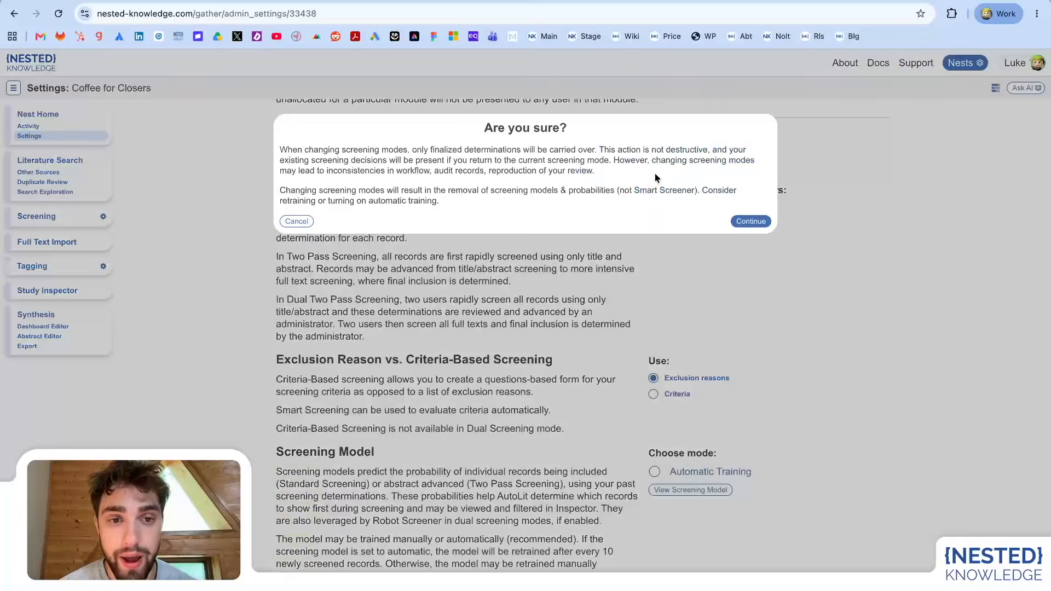
click(737, 220)
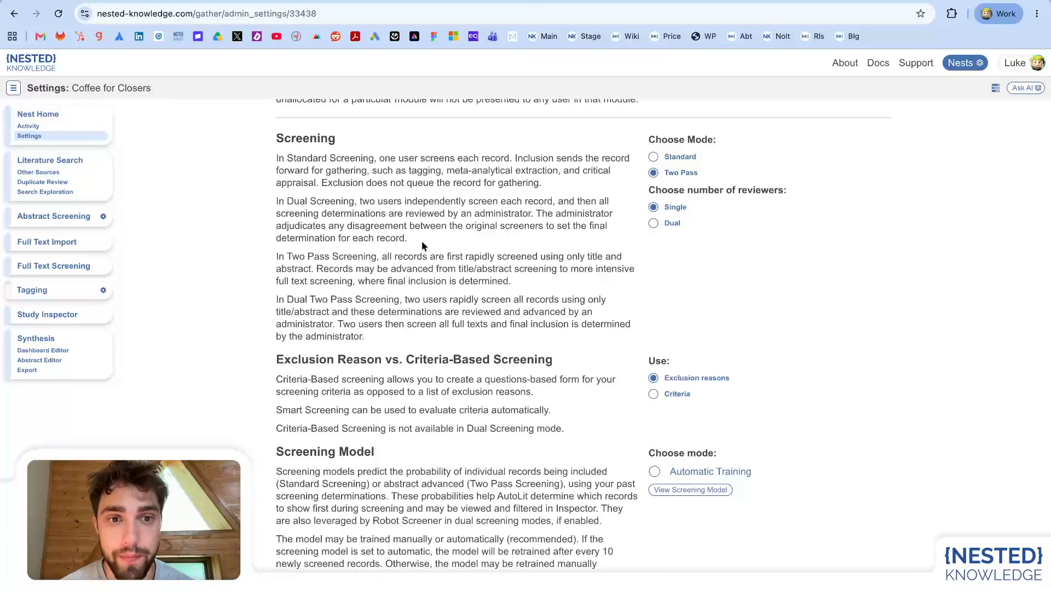
click(654, 157)
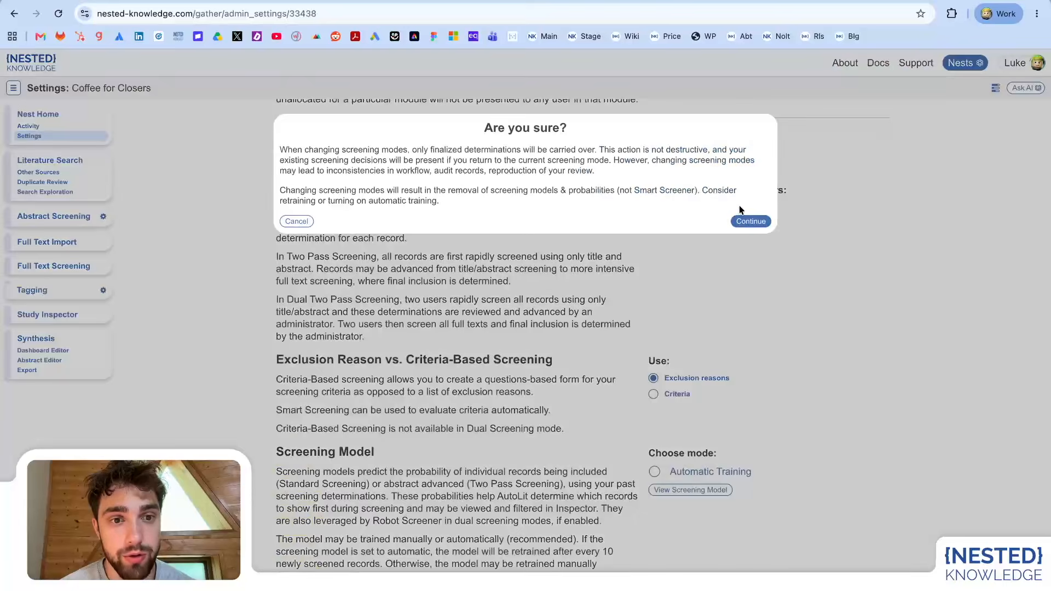
click(750, 221)
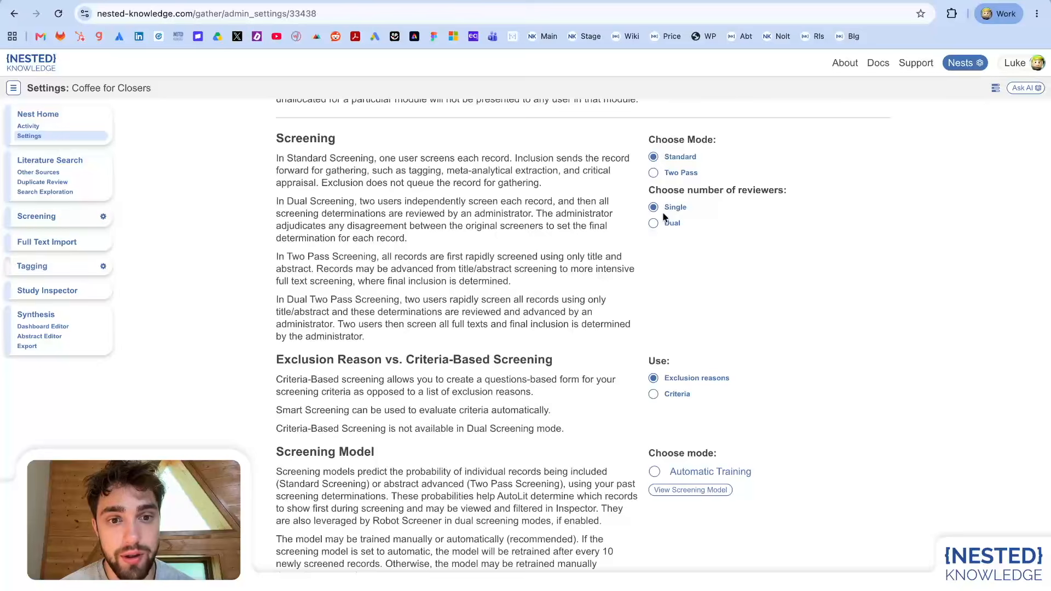
- Set the number of reviewers to Dual and the screening mode to Two Pass, confirming both changes
click(654, 224)
click(756, 221)
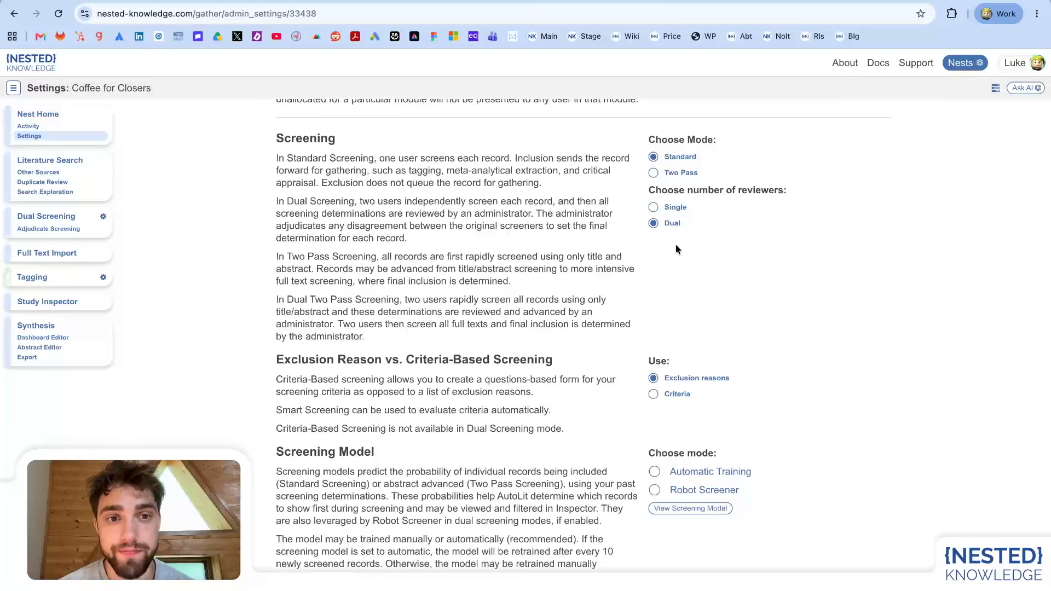
click(654, 172)
click(758, 224)
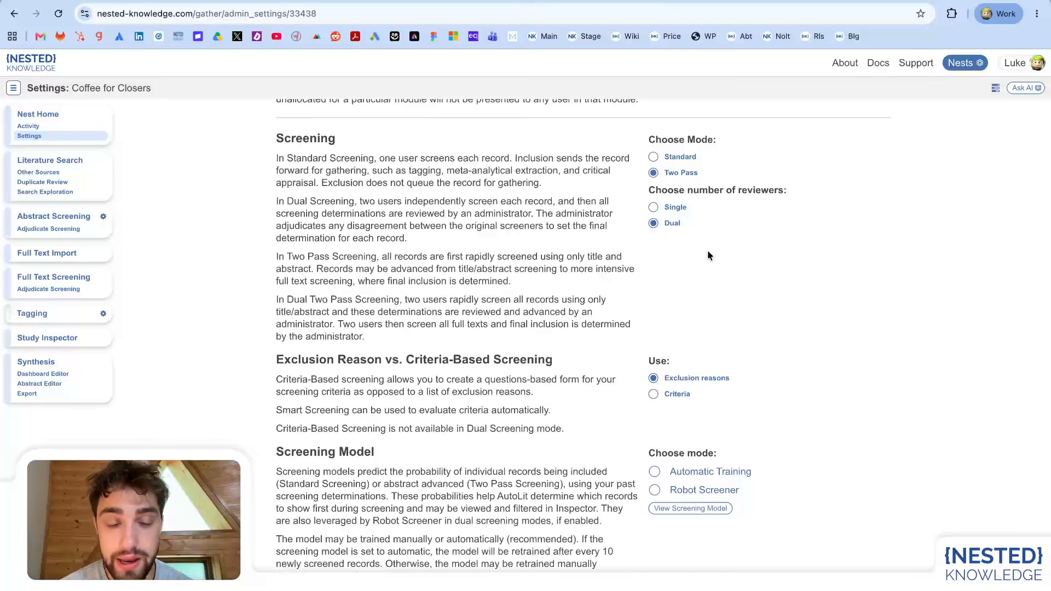
- Switch the nest from exclusion reasons to criteria-based screening and confirm the change
scroll(726, 240, down, 1)
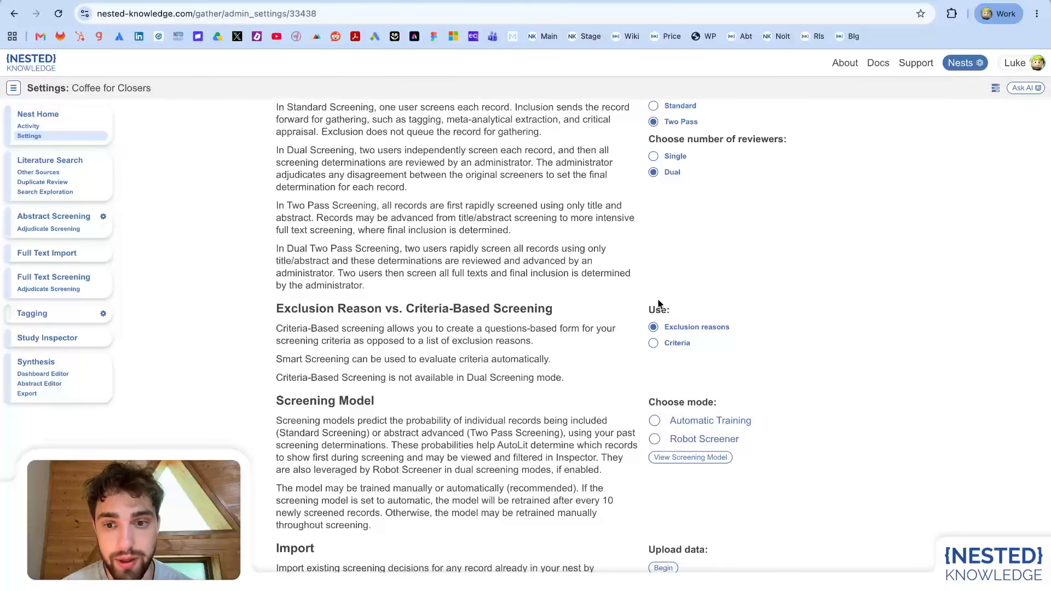
click(653, 344)
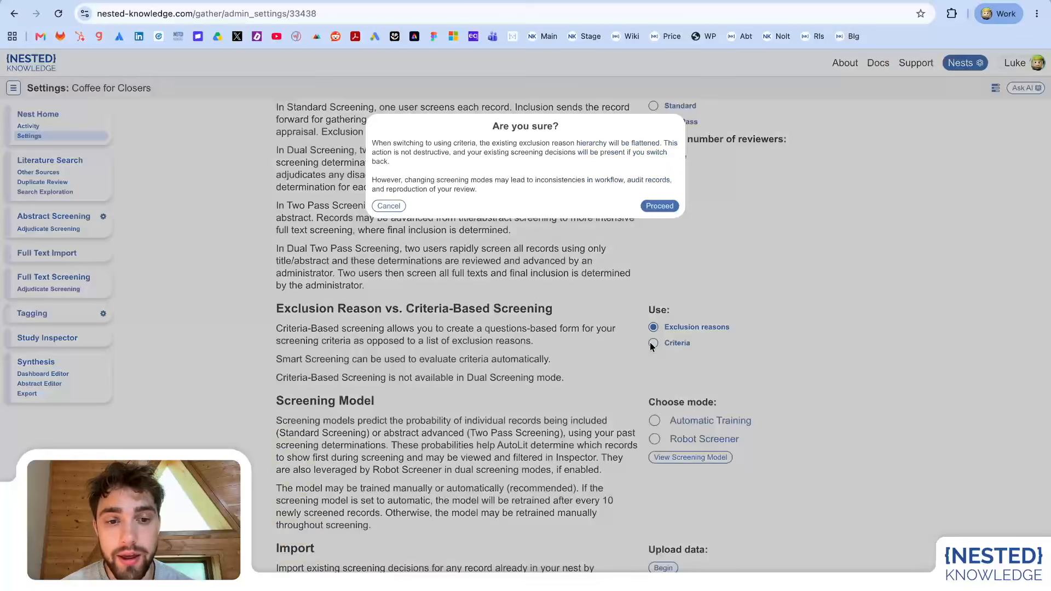
click(662, 207)
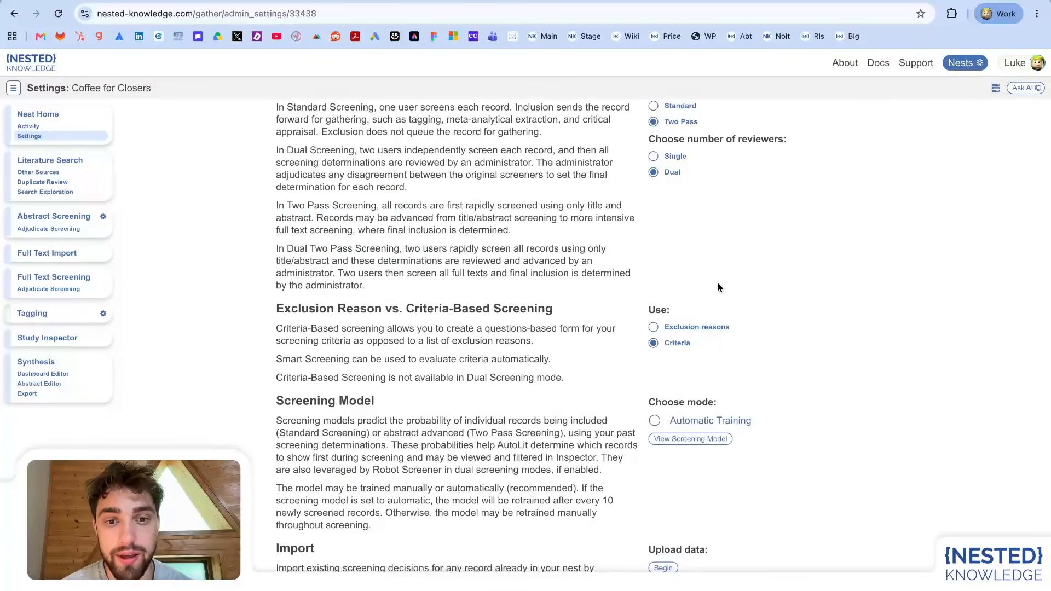
- Return screening to Exclusion reasons, Standard mode and a Single reviewer, confirming each change
scroll(718, 287, up, 2)
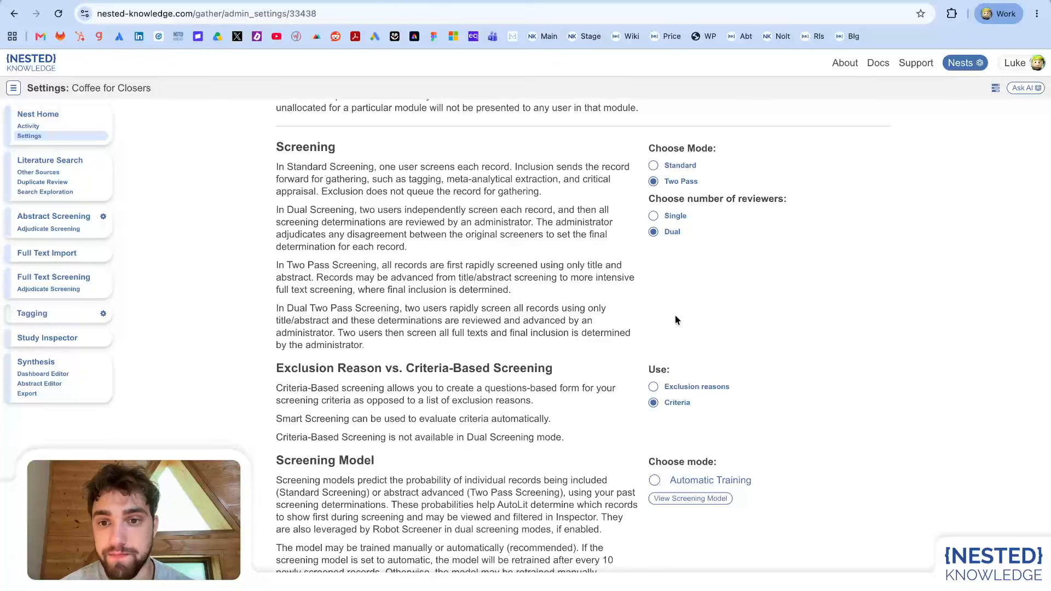
click(654, 386)
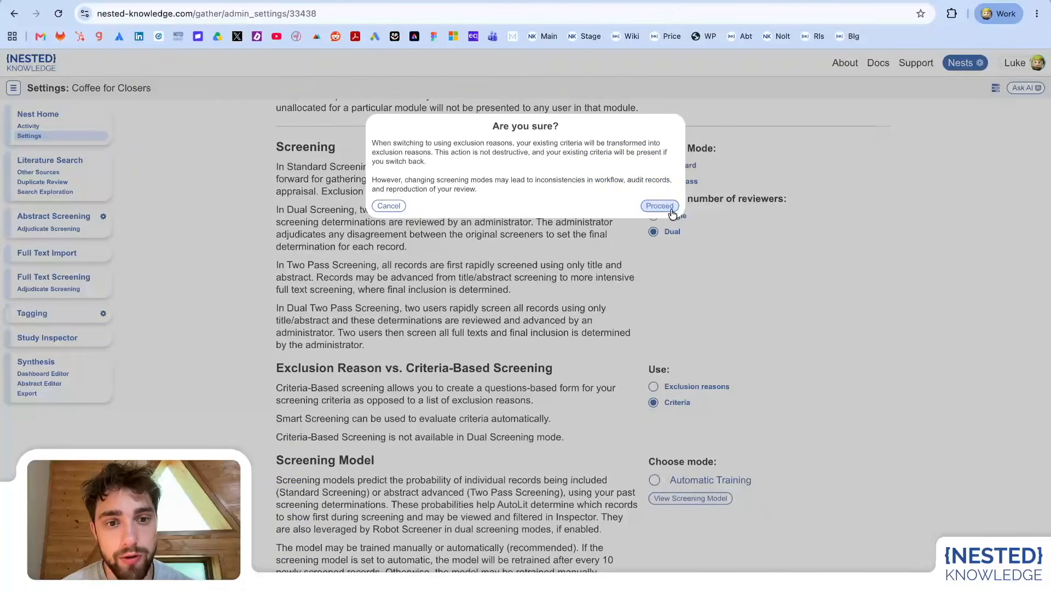
click(661, 202)
click(654, 166)
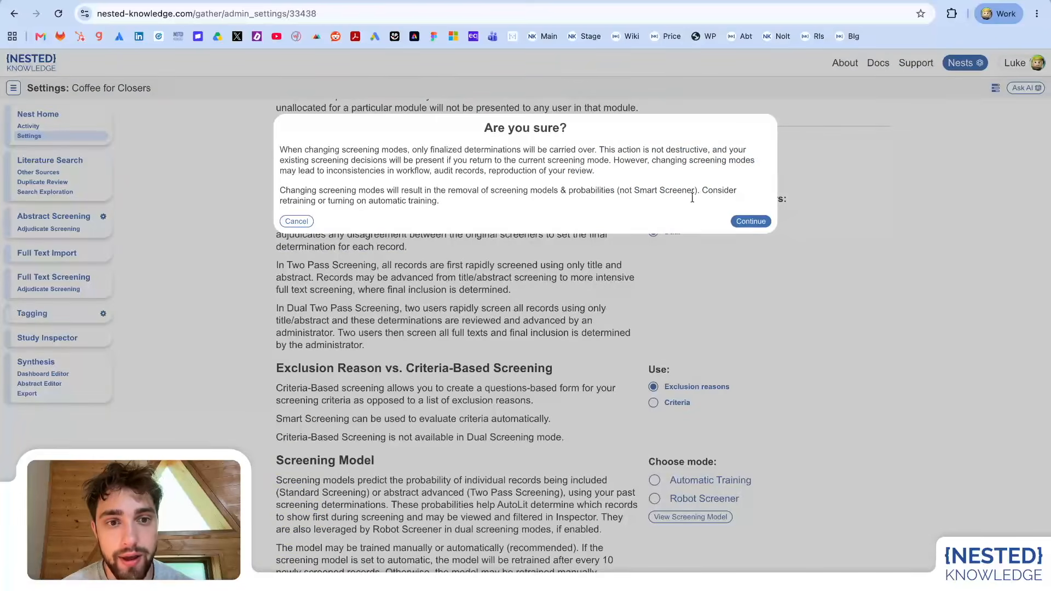
click(744, 223)
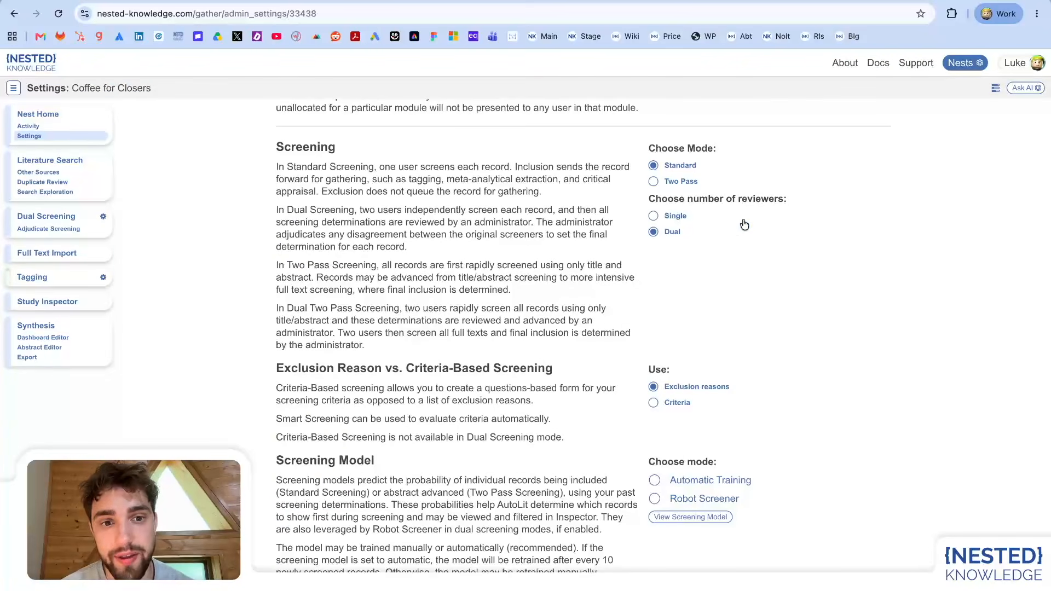
click(652, 217)
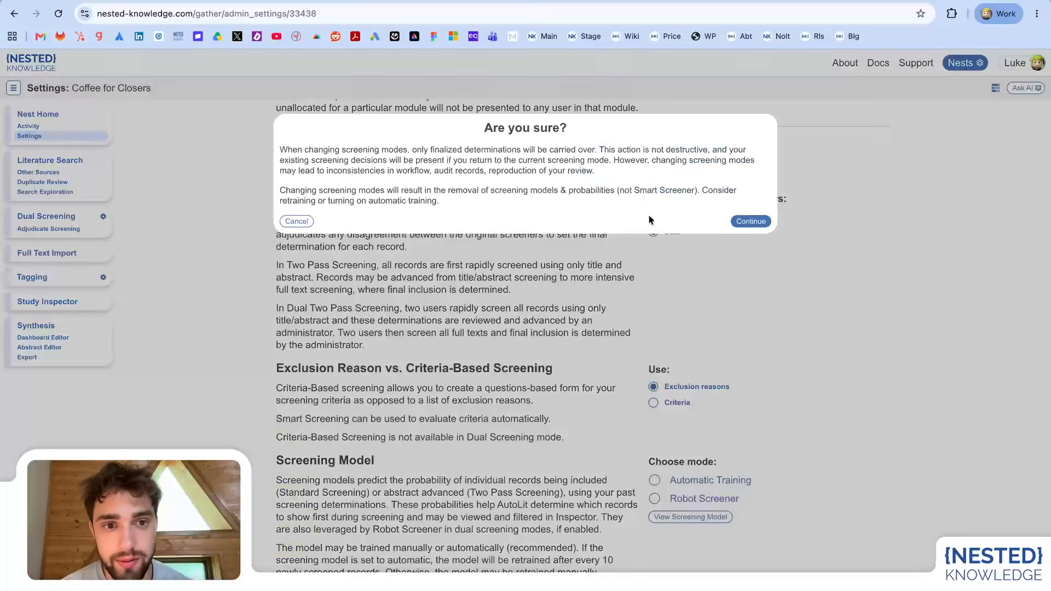
click(746, 223)
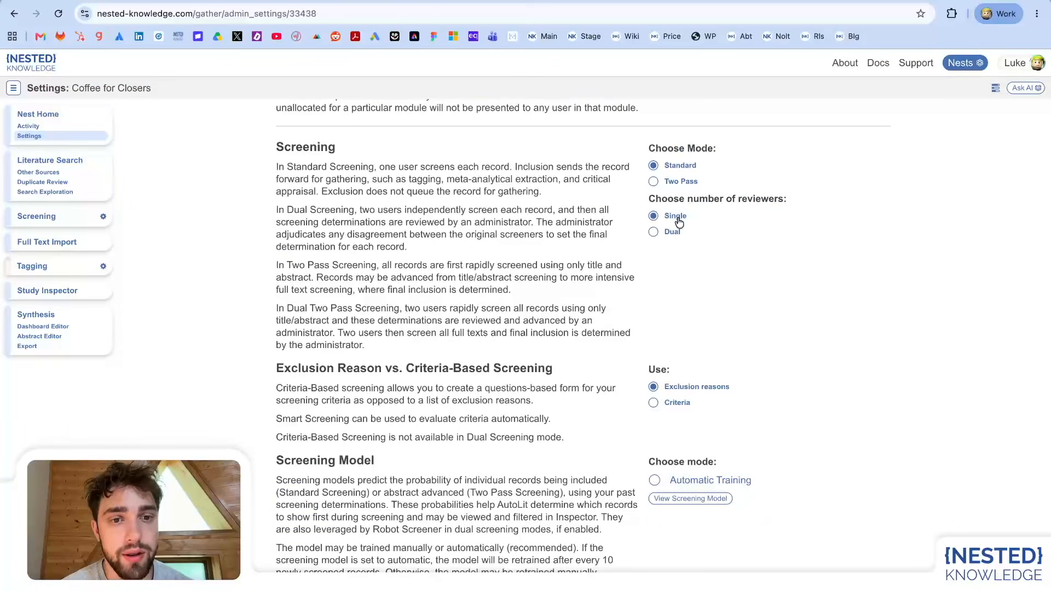
- Open the screening configuration and make the Adults exclusion reason editable
click(104, 218)
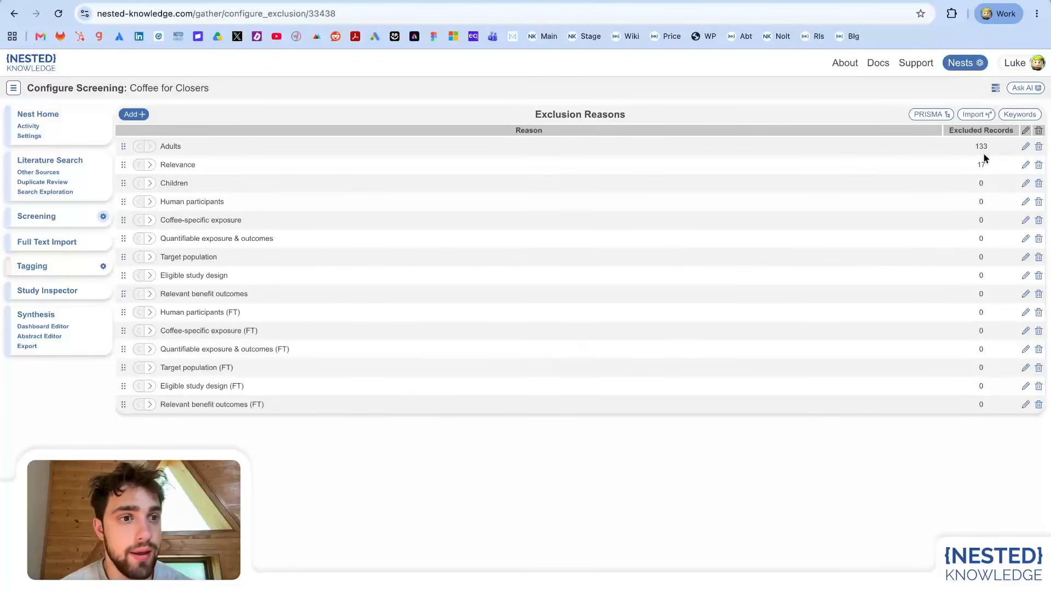
click(1026, 146)
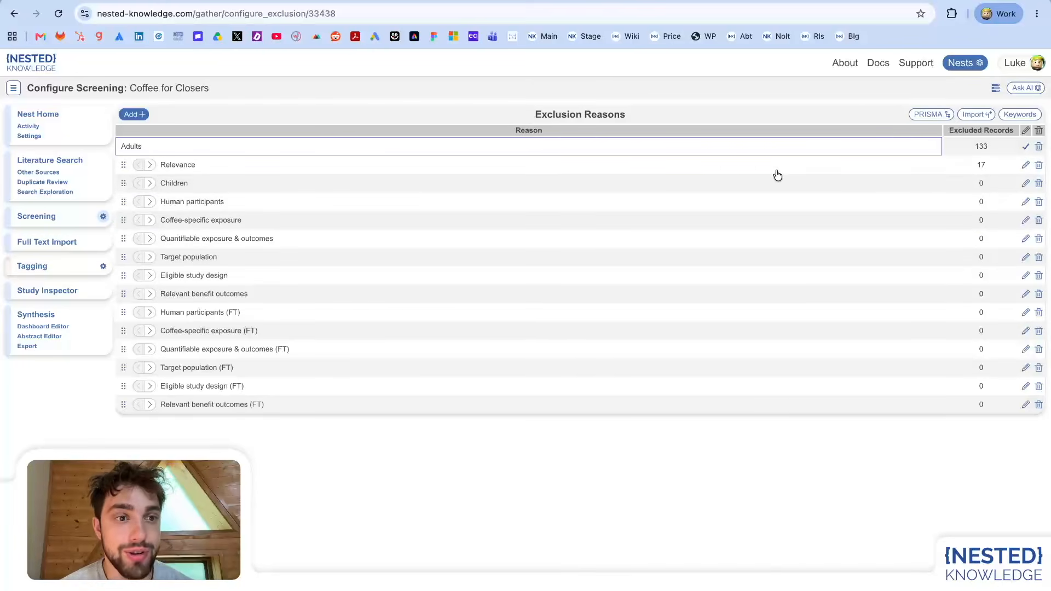
- Preview the public exclusion template General Study Design List (non-hierarchical) and close the templates without importing
click(985, 115)
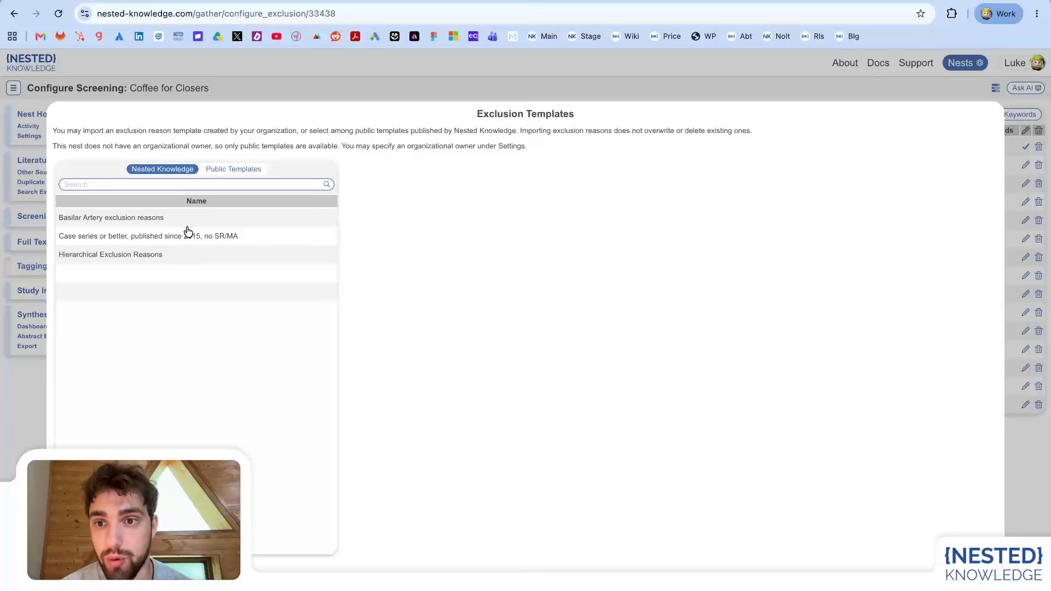
click(222, 171)
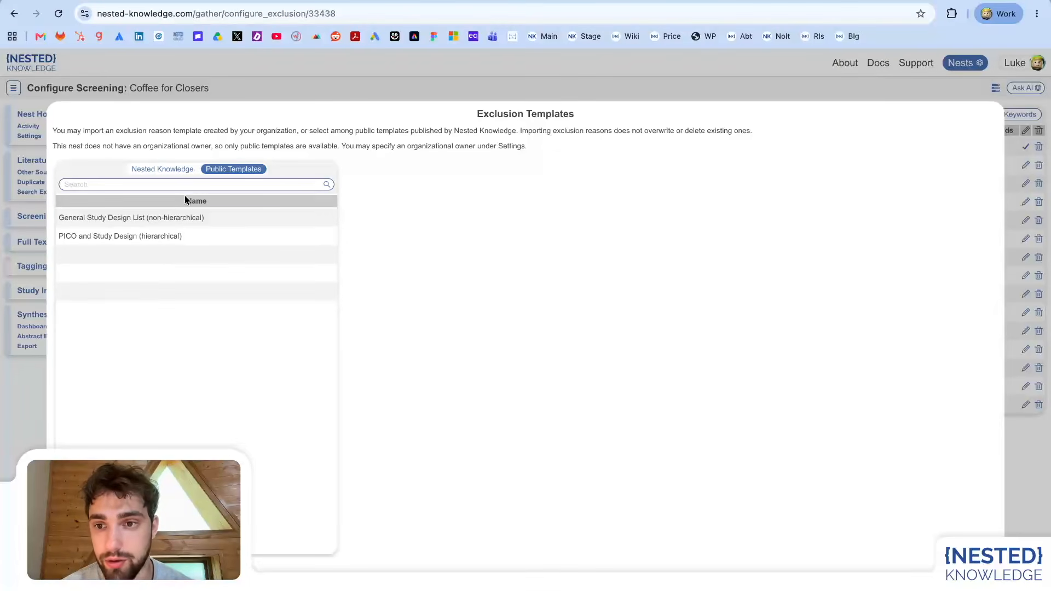
click(191, 219)
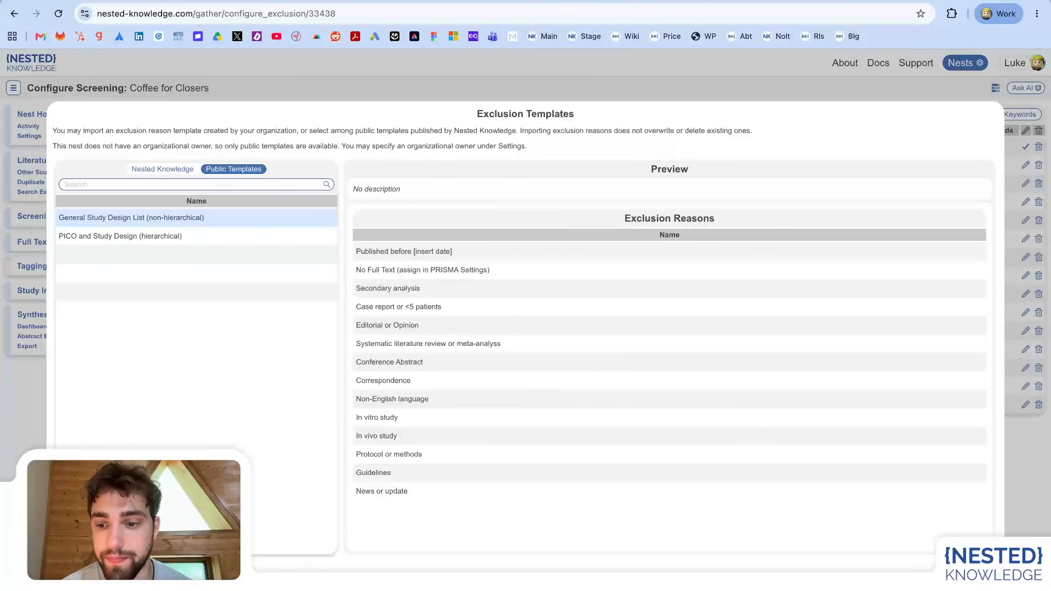
click(219, 582)
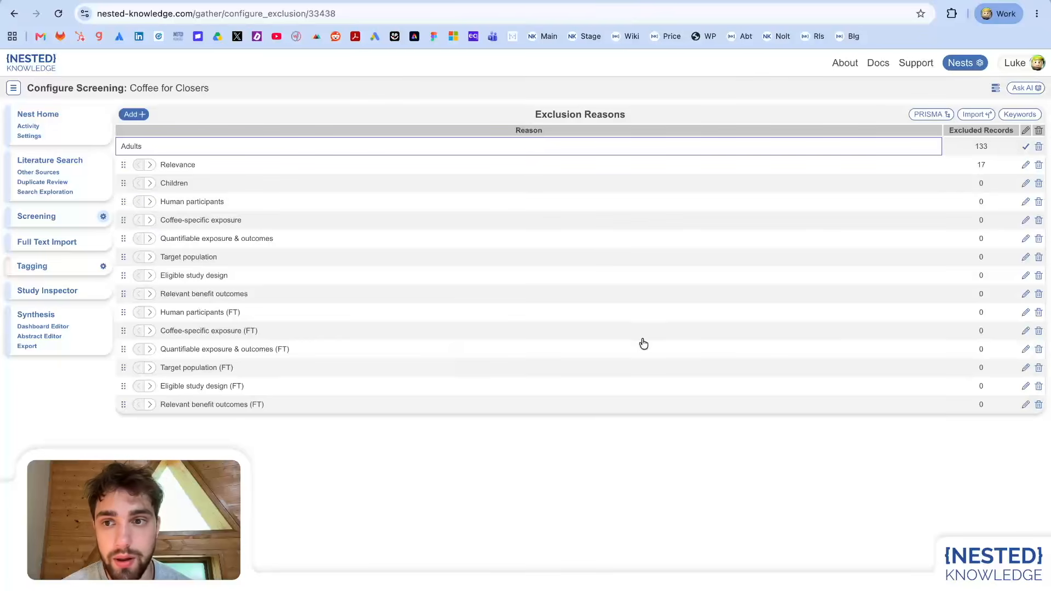
- Add an exclusion reason named "new reason" to the list
click(134, 114)
click(212, 130)
text(new reason)
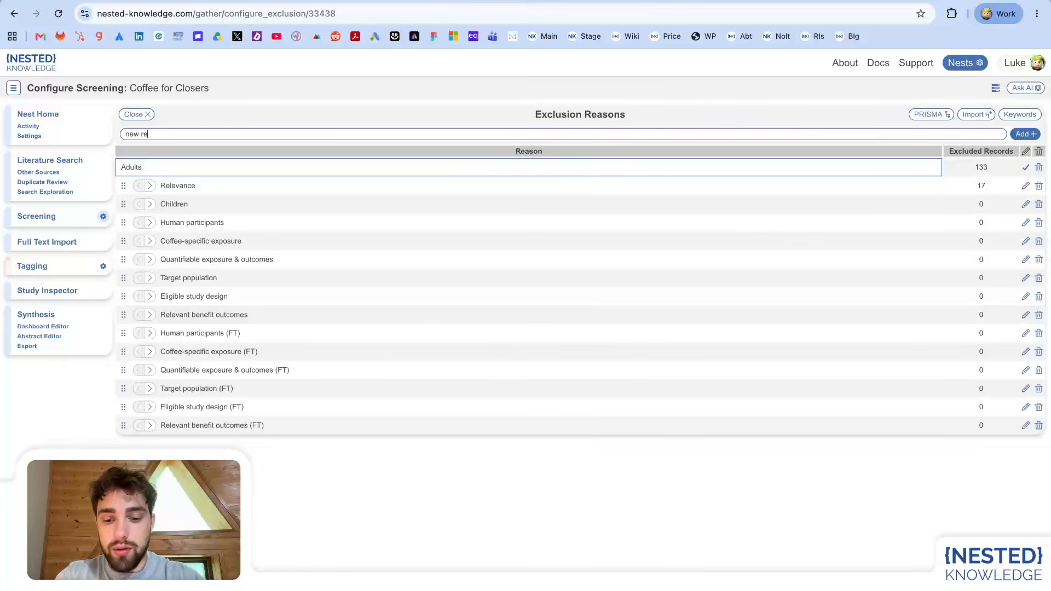
click(1026, 134)
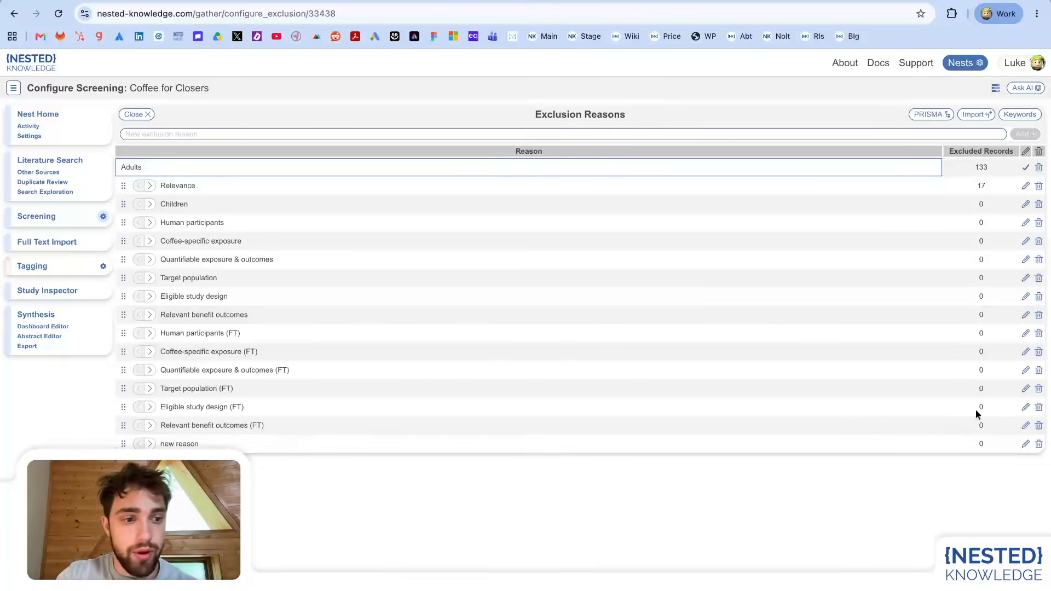
- Delete the "new reason" exclusion reason and finish editing Adults without renaming it
click(1038, 444)
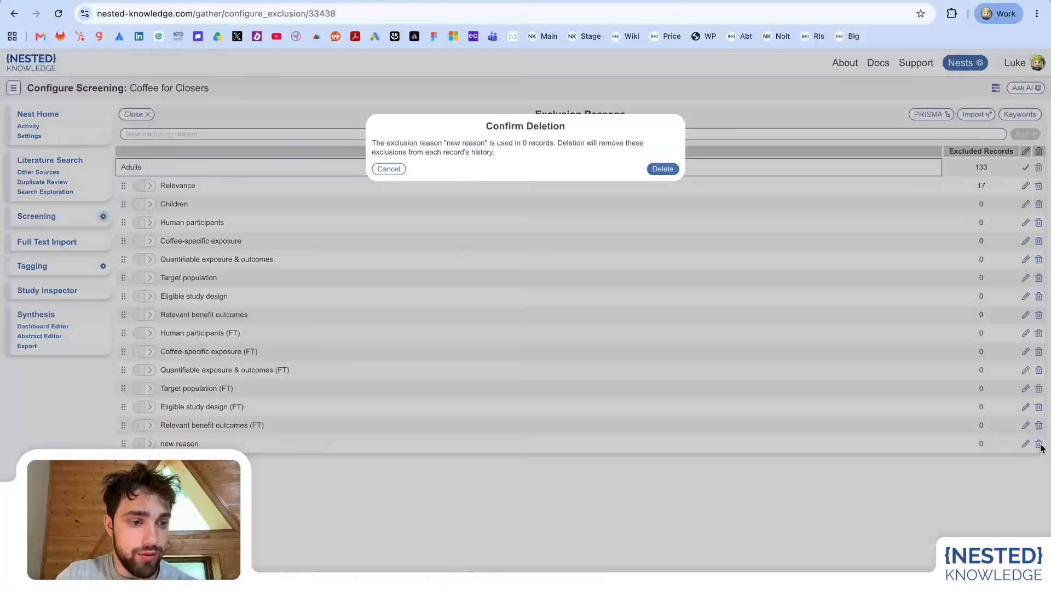
click(667, 170)
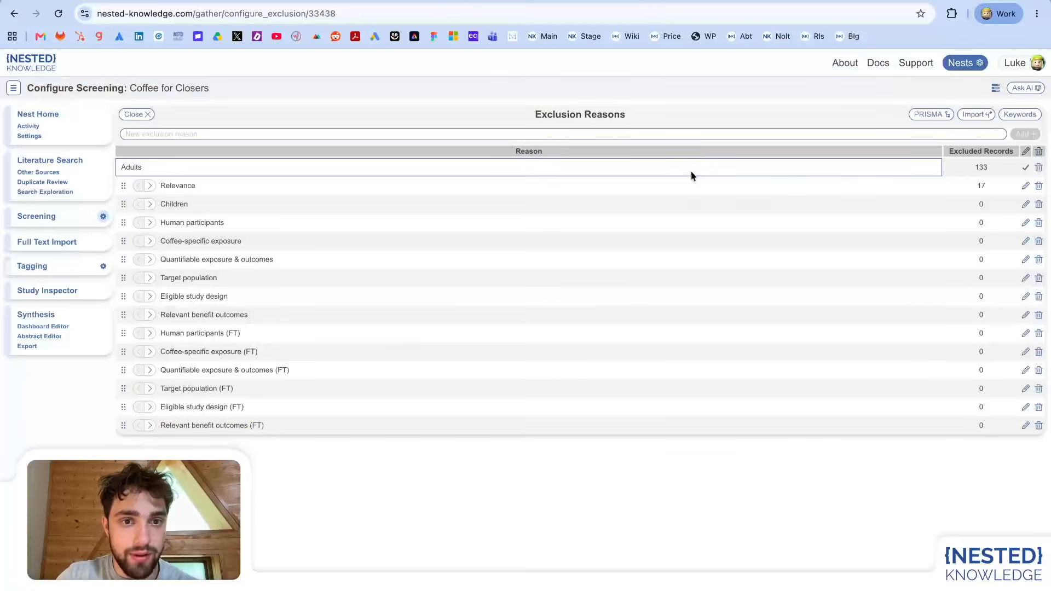
click(1026, 168)
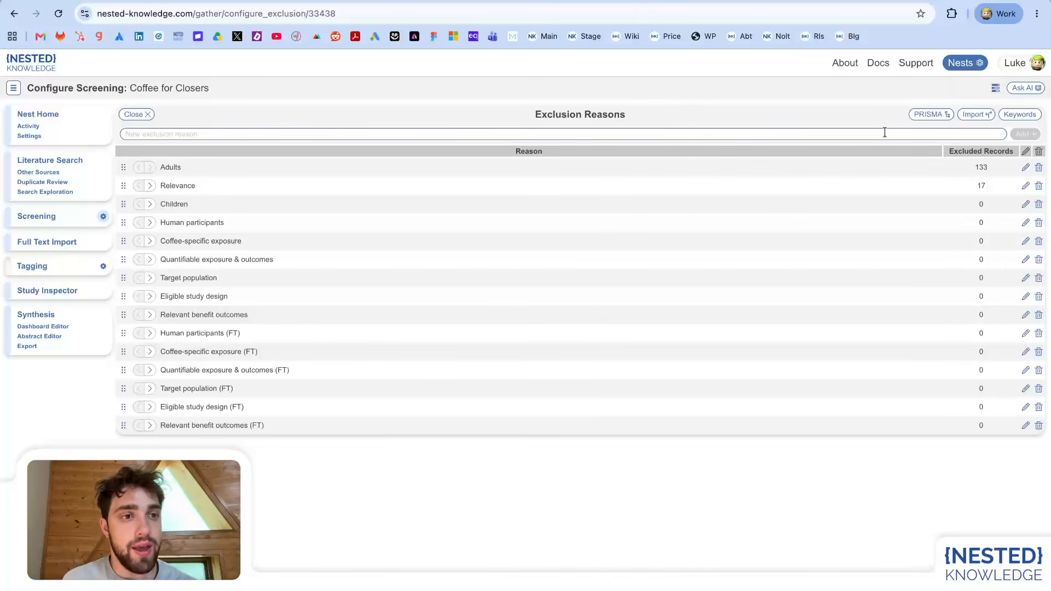
- Review the screening keywords and the entry for adding a keyword, then close the keyword list
click(1020, 116)
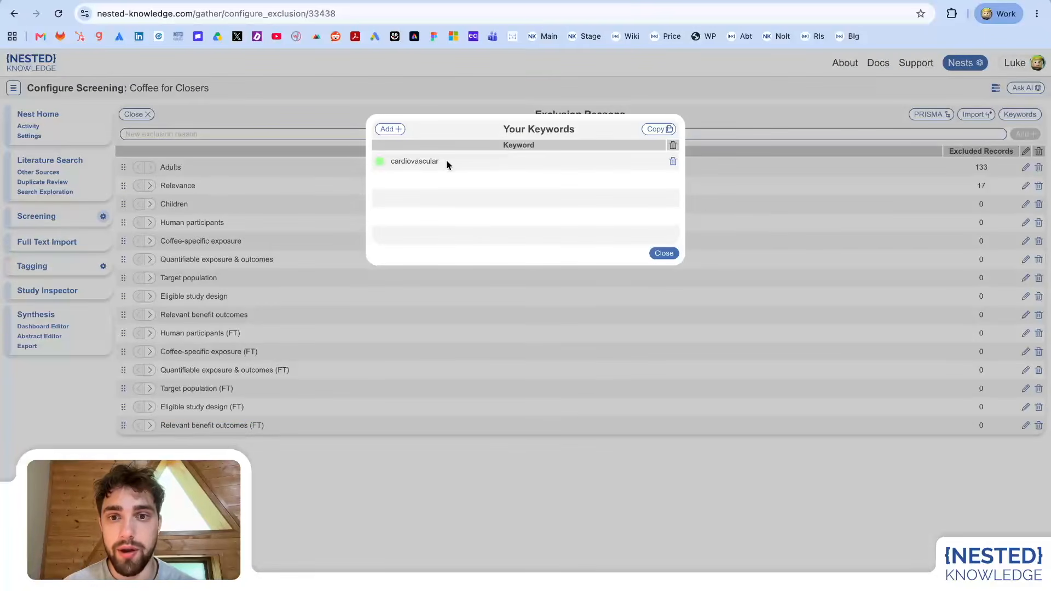
mouse_move(386, 165)
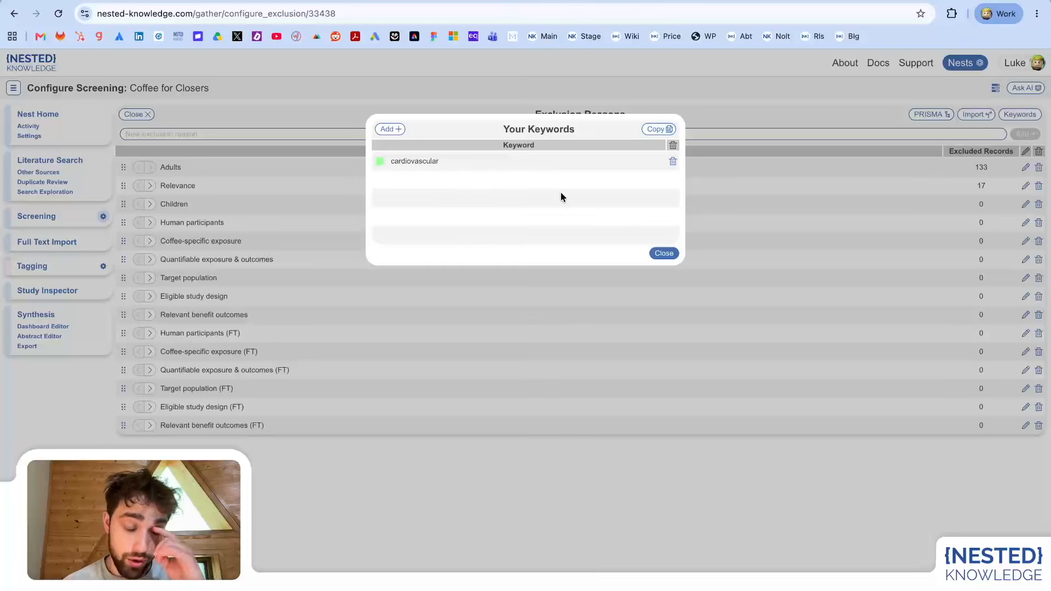
click(389, 129)
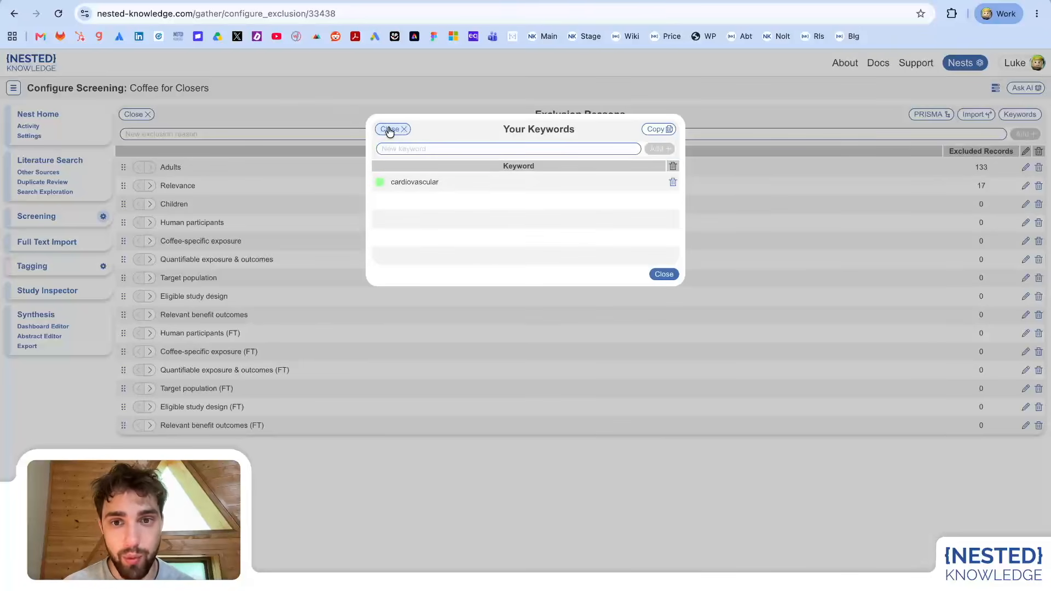
click(664, 275)
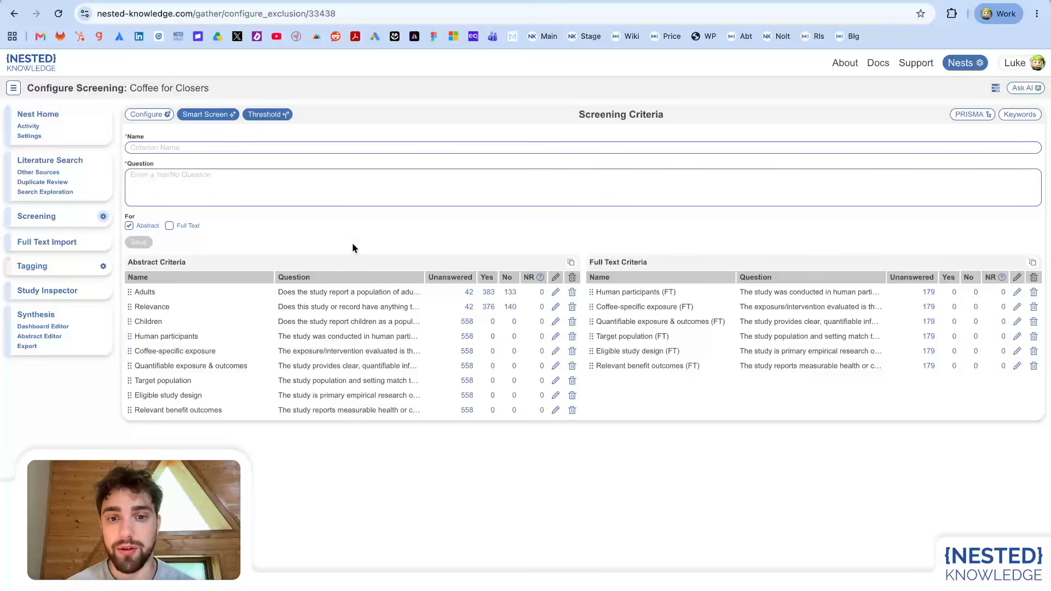
- Open the Adults abstract criterion to read its question, and view that criterion in the Screening module
click(294, 293)
click(199, 147)
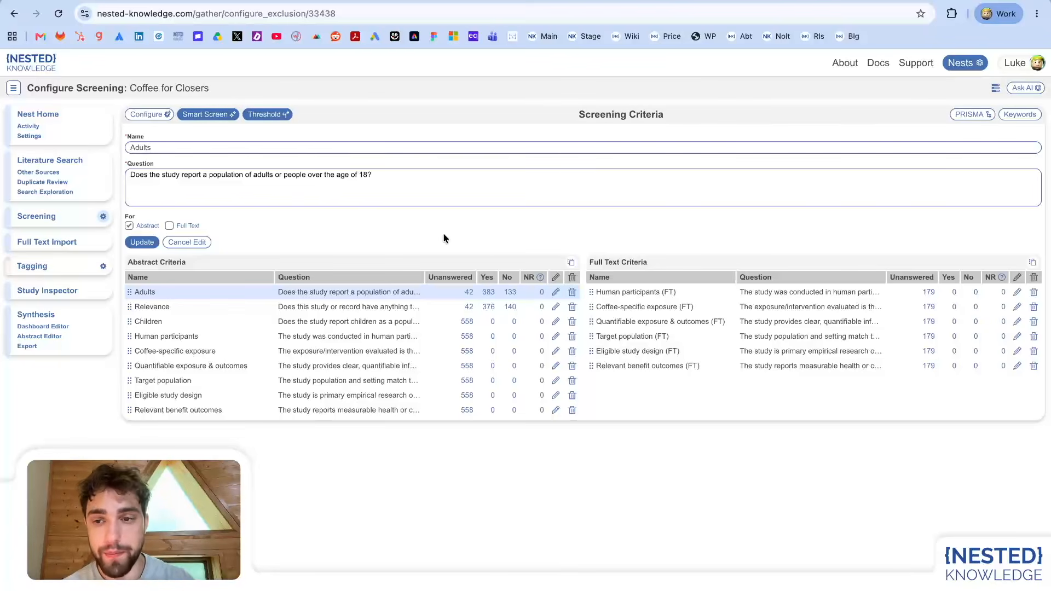
click(47, 218)
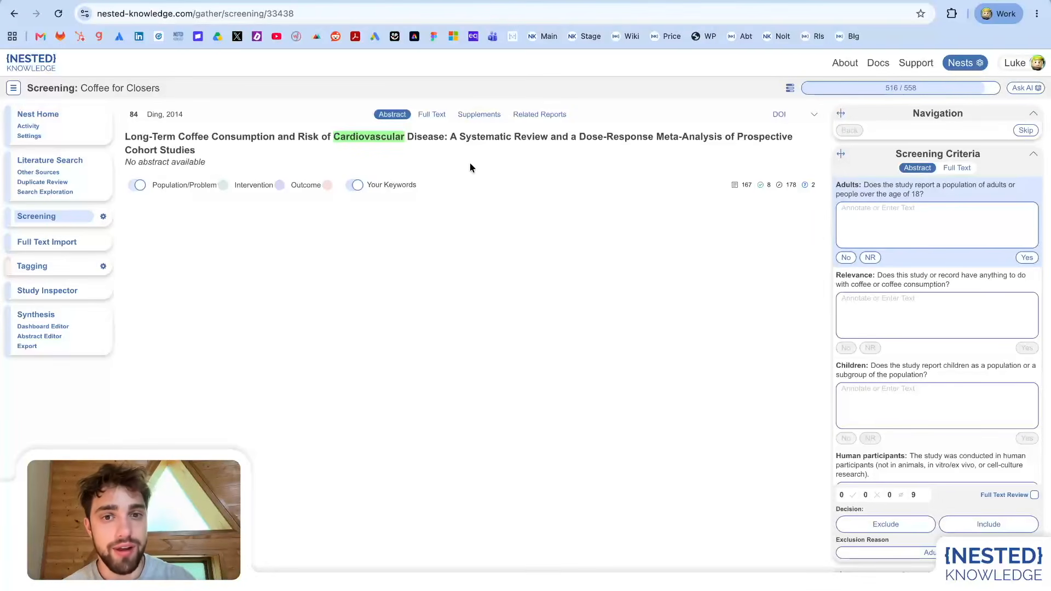
click(904, 219)
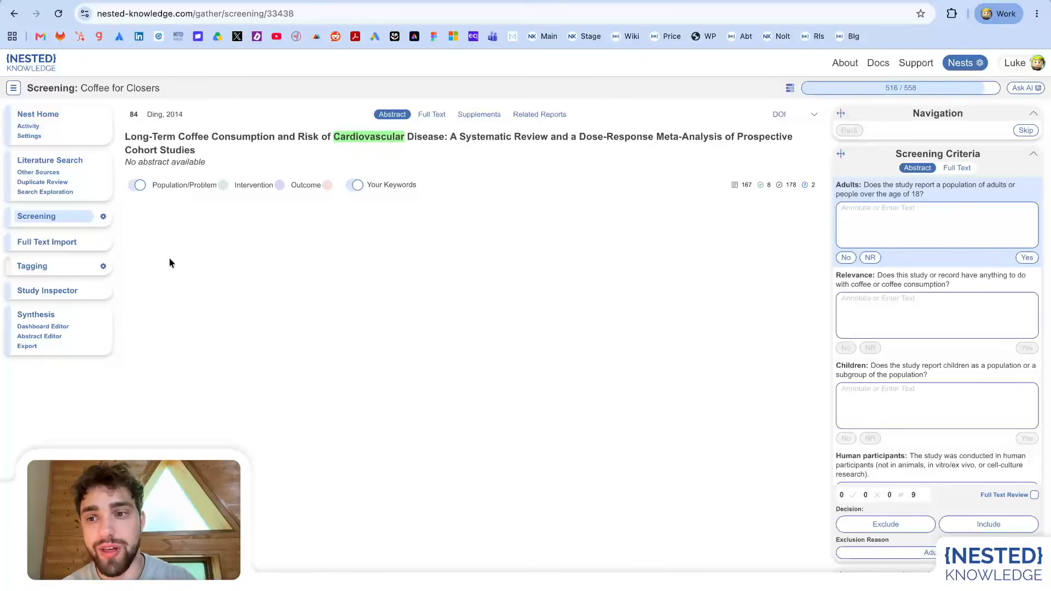
- Return to the screening configuration and open the full text criterion Human participants (FT)
click(103, 219)
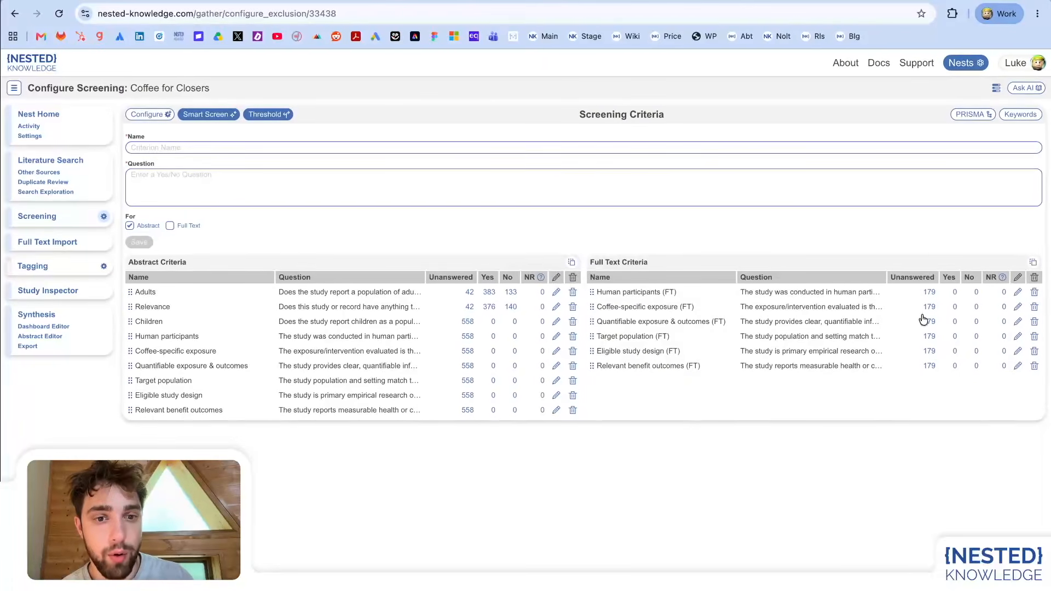
click(766, 294)
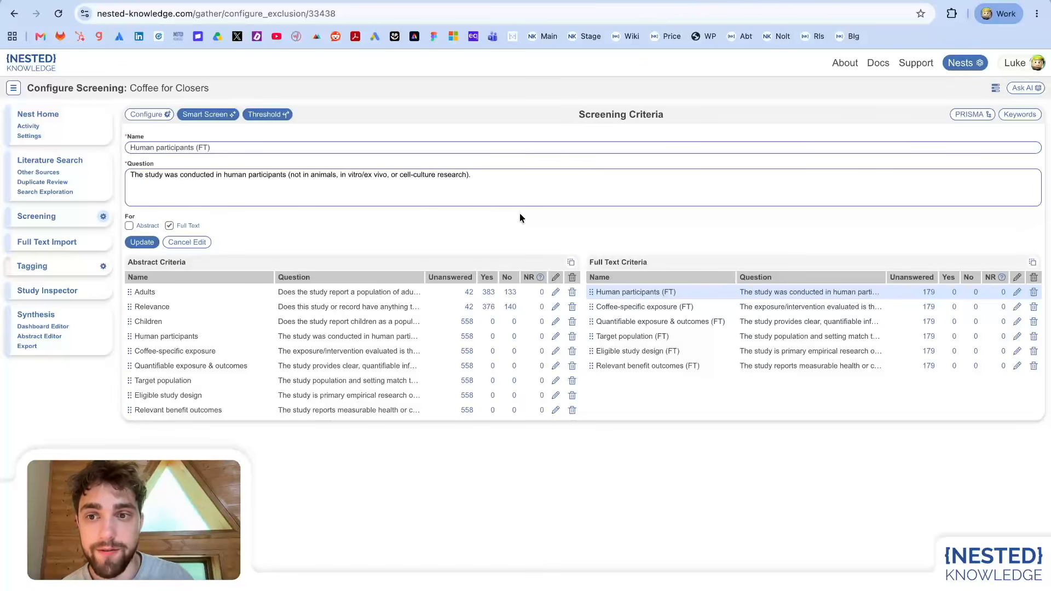
- Check the name of the Human participants (FT) criterion, open the Adults abstract criterion for comparison, and cancel editing
drag(196, 148, 234, 148)
click(249, 223)
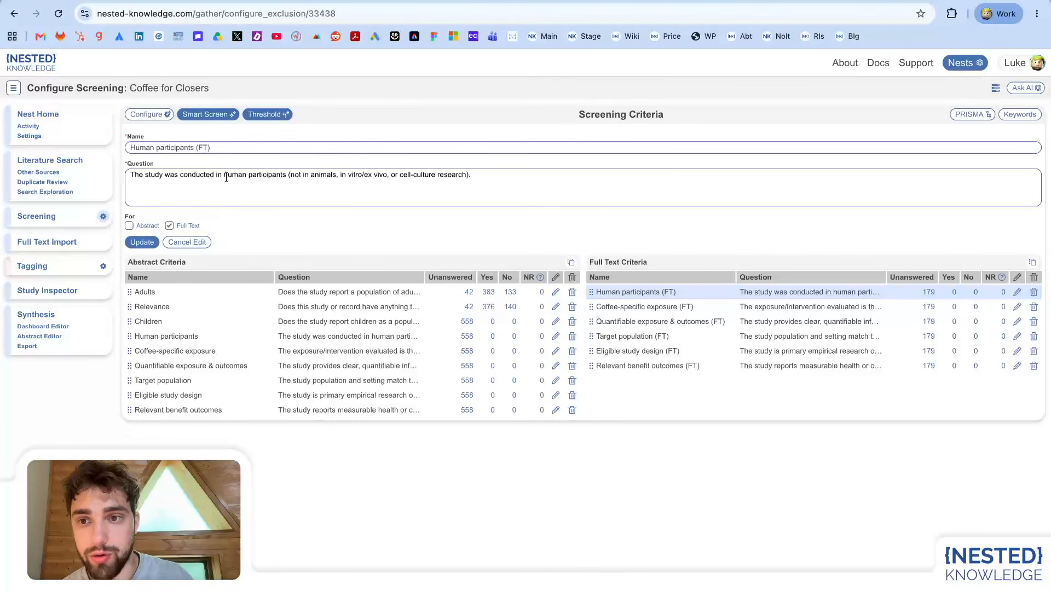
click(290, 294)
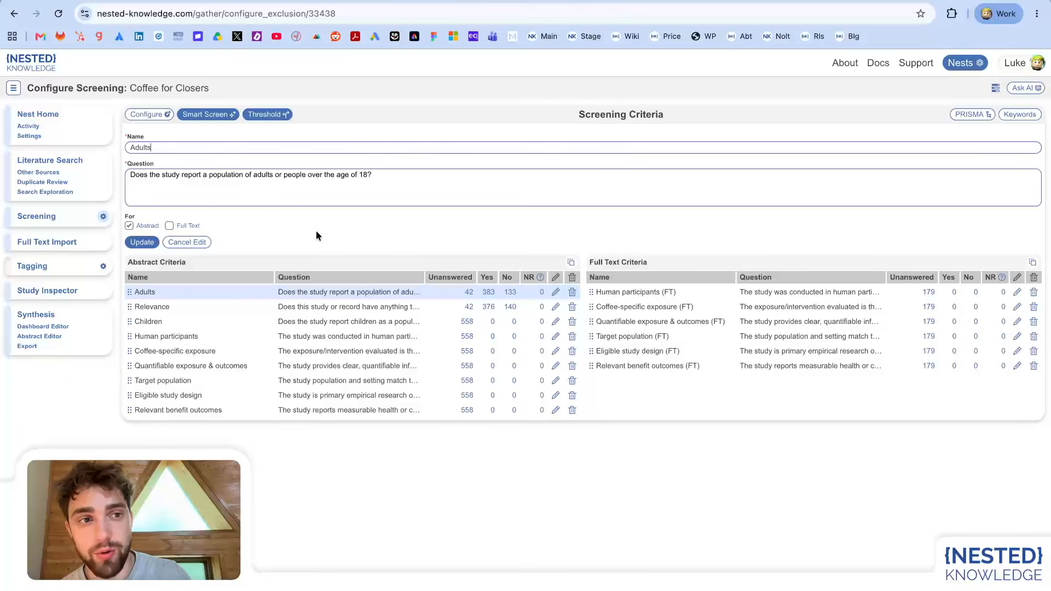
click(193, 242)
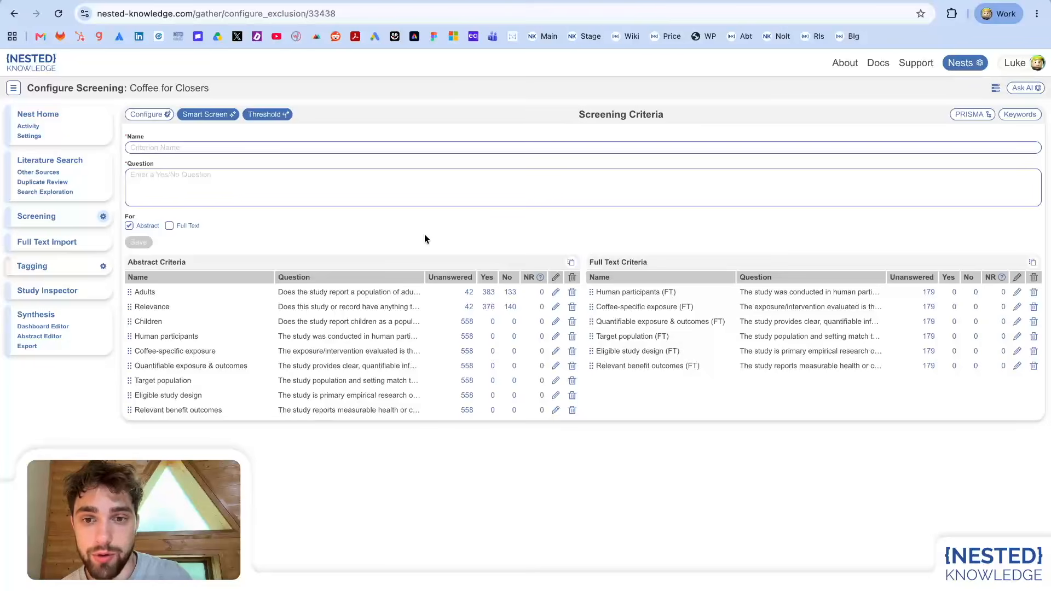
- Open the criteria threshold settings and review the options for including or excluding records around the threshold
click(268, 114)
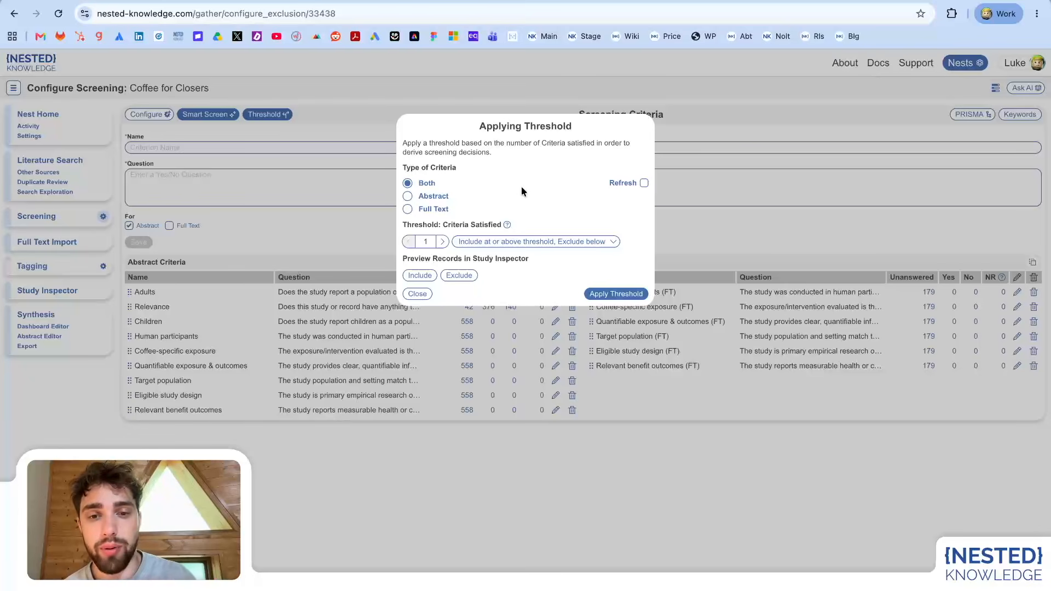
click(527, 244)
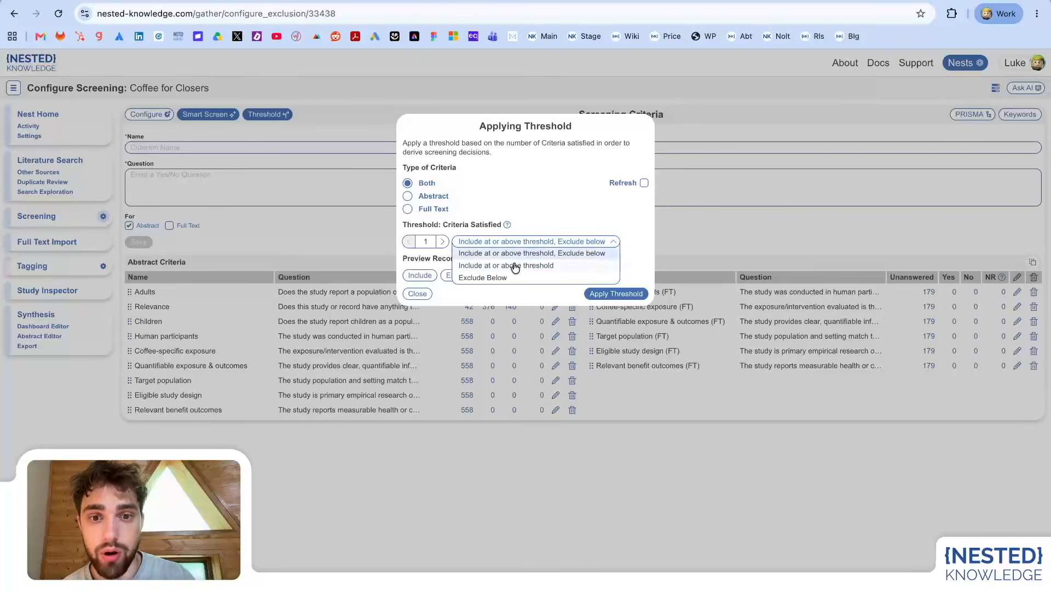
click(514, 217)
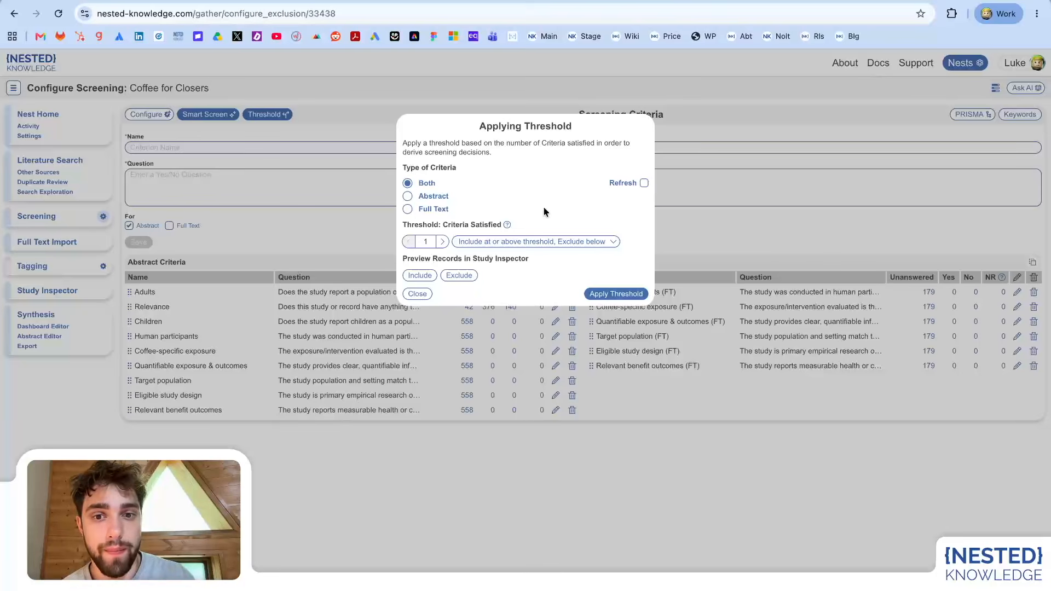
click(530, 241)
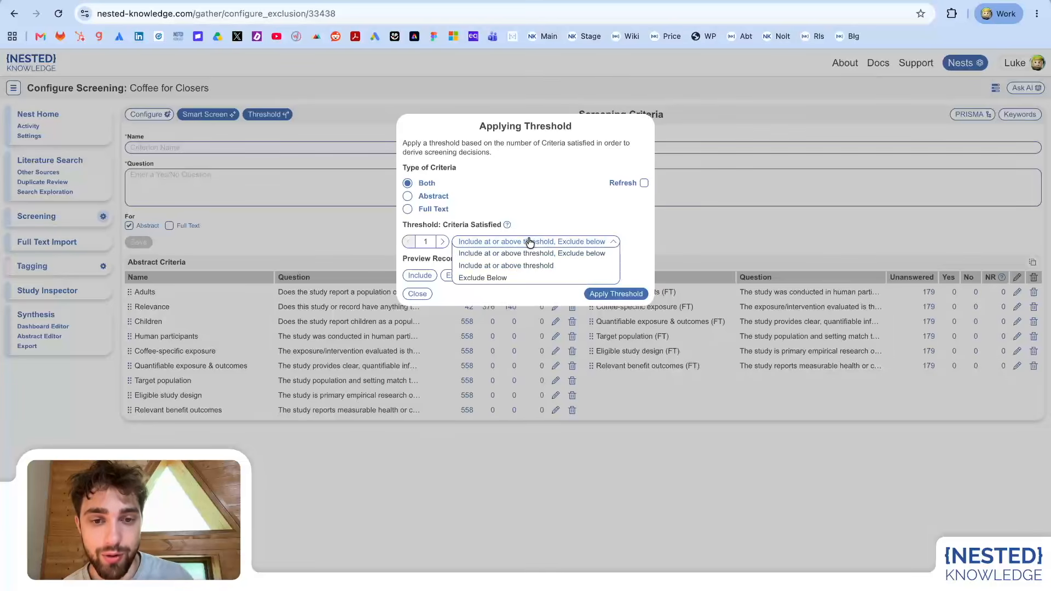
click(540, 219)
- Try a threshold of 2 satisfied criteria with the Abstract and Full Text criteria types, and close the settings without applying
click(442, 242)
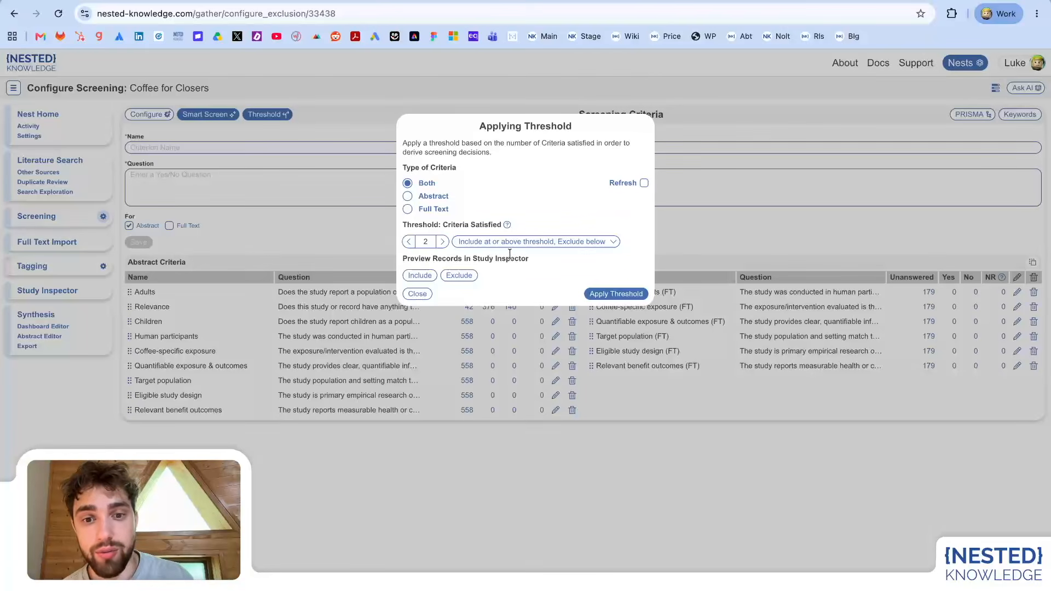
click(523, 243)
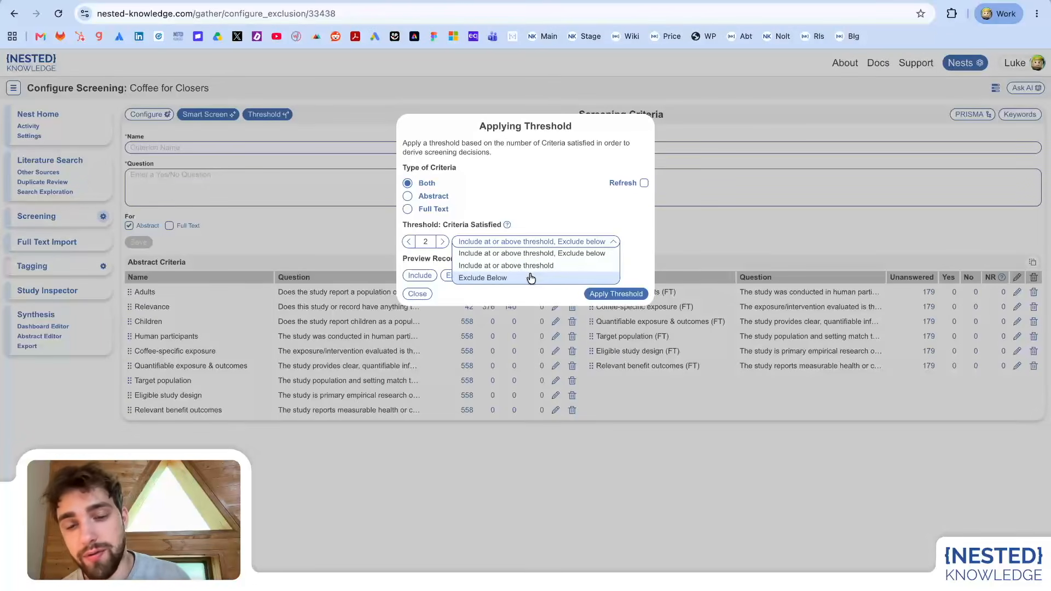
click(544, 215)
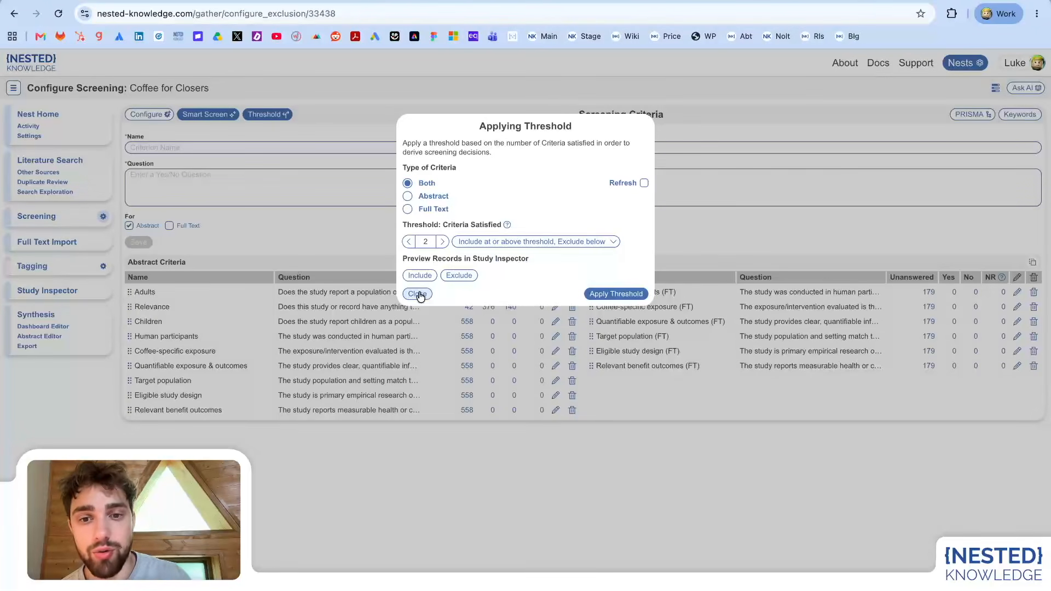
click(408, 197)
click(407, 210)
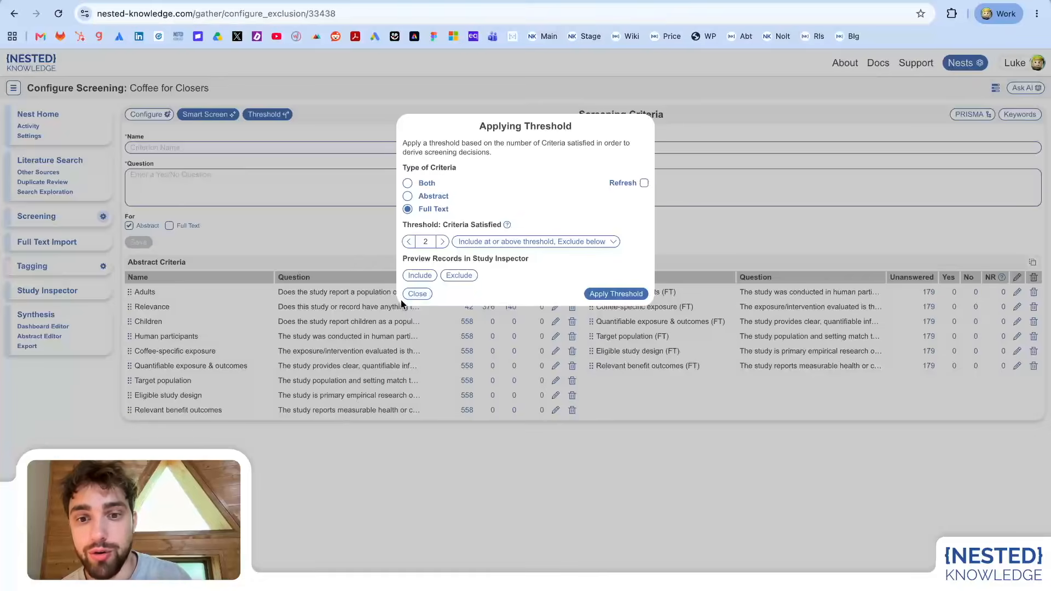
click(417, 295)
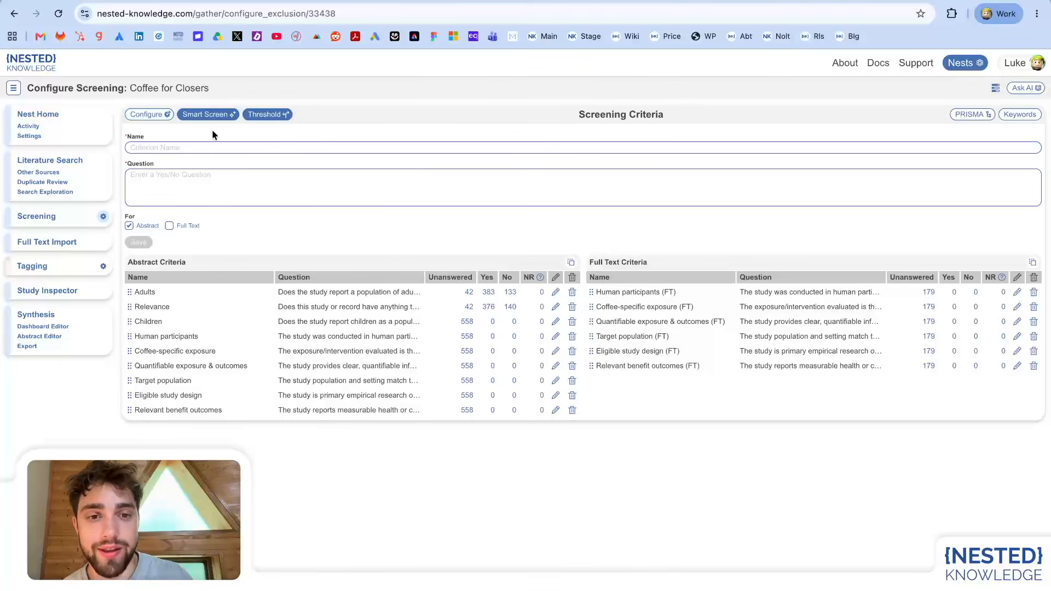
- Review the Smart Config option for generating screening criteria from a research question, and close it without generating
click(158, 115)
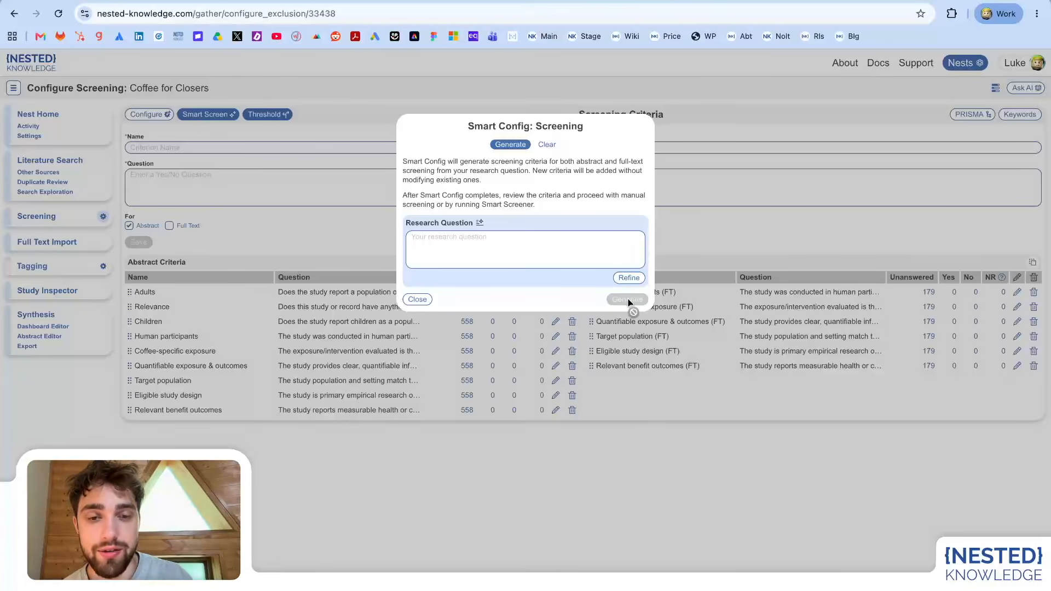
click(418, 300)
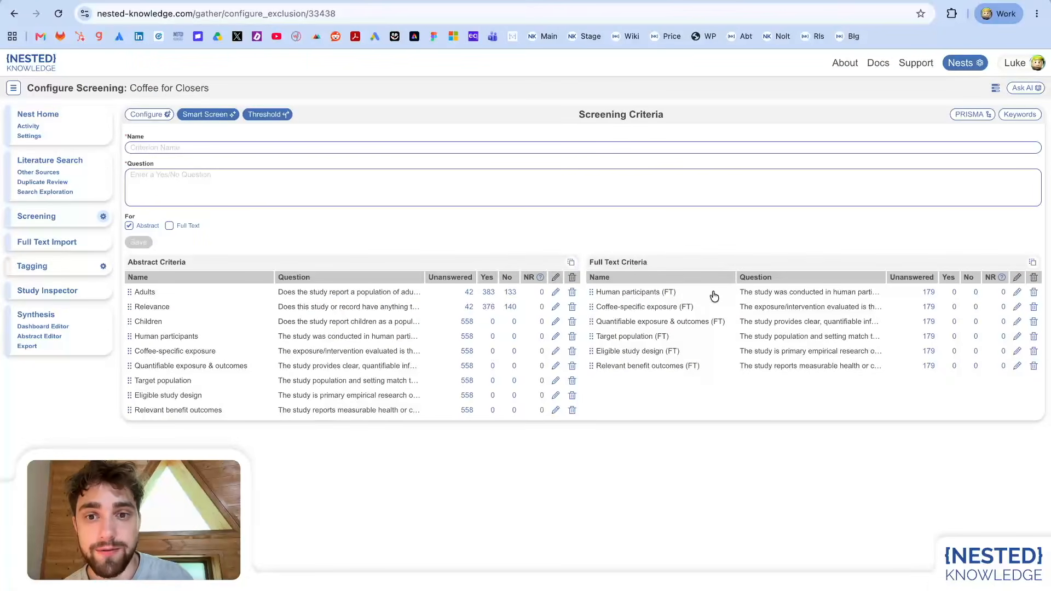